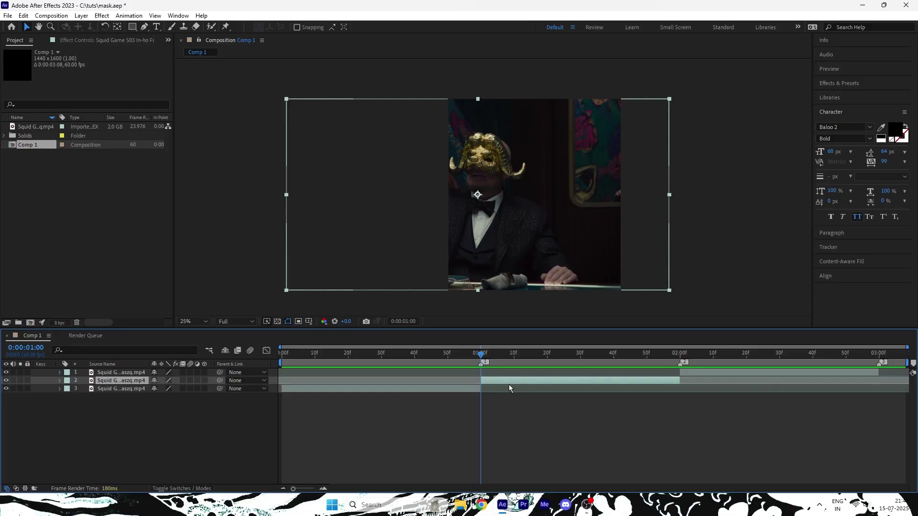
- Reposition the second clip horizontally so the man in the golden mask sits centred in the frame
{"action": "key", "text": "p"}
{"action": "left_click_drag", "start_coordinate": [151, 391], "coordinate": [404, 444]}
{"action": "left_click", "coordinate": [403, 440]}
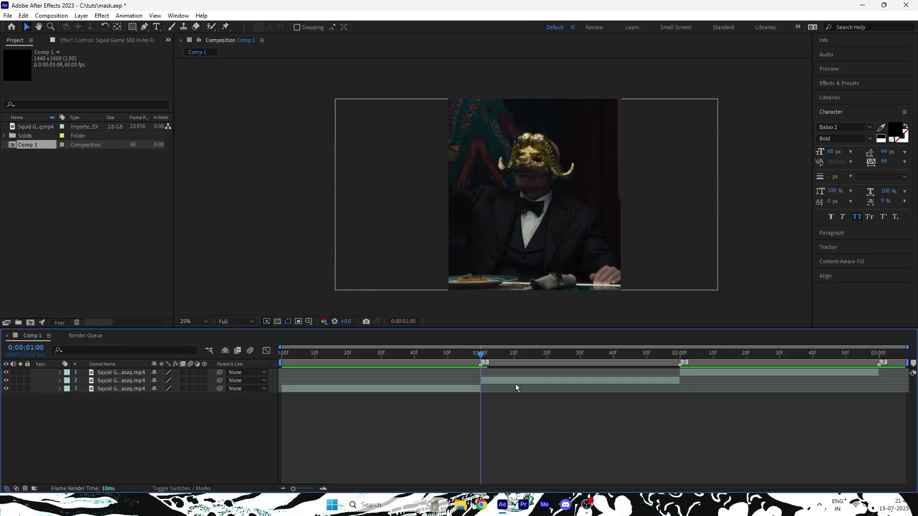
- Duplicate the second clip and apply Freeze Frame to the copy at 0:00:01:00
{"action": "left_click", "coordinate": [514, 381]}
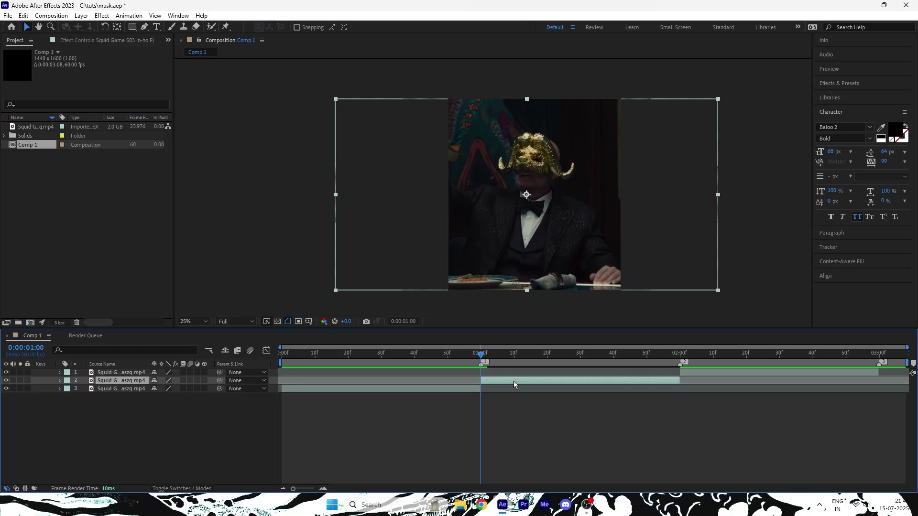
{"action": "key", "text": "ctrl+d"}
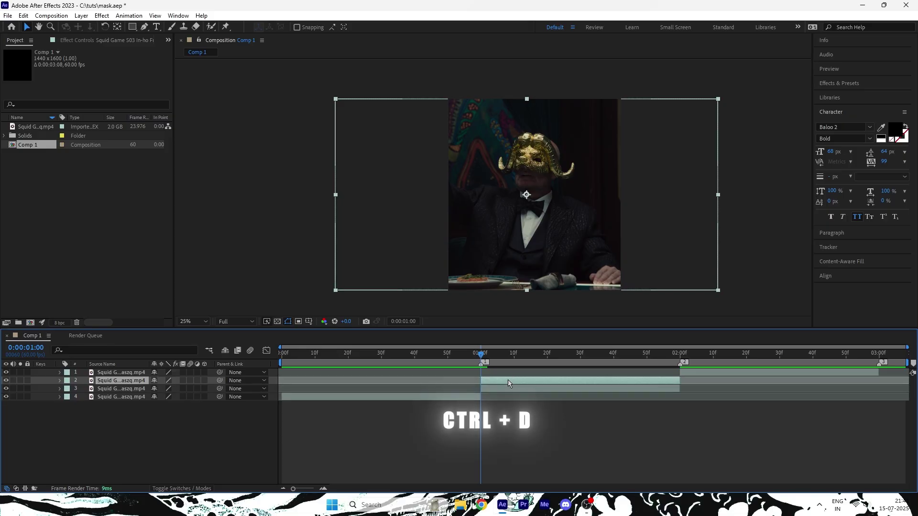
{"action": "right_click", "coordinate": [508, 380]}
{"action": "mouse_move", "coordinate": [551, 146]}
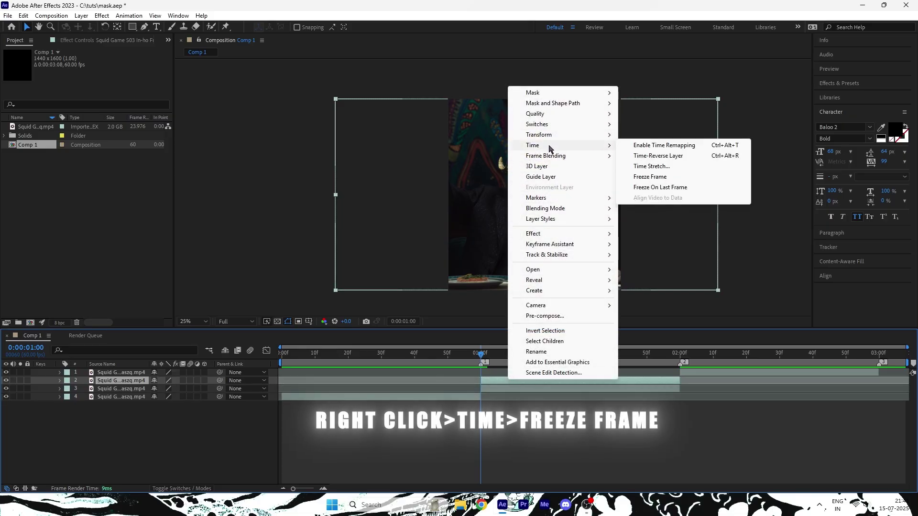
{"action": "left_click", "coordinate": [643, 177]}
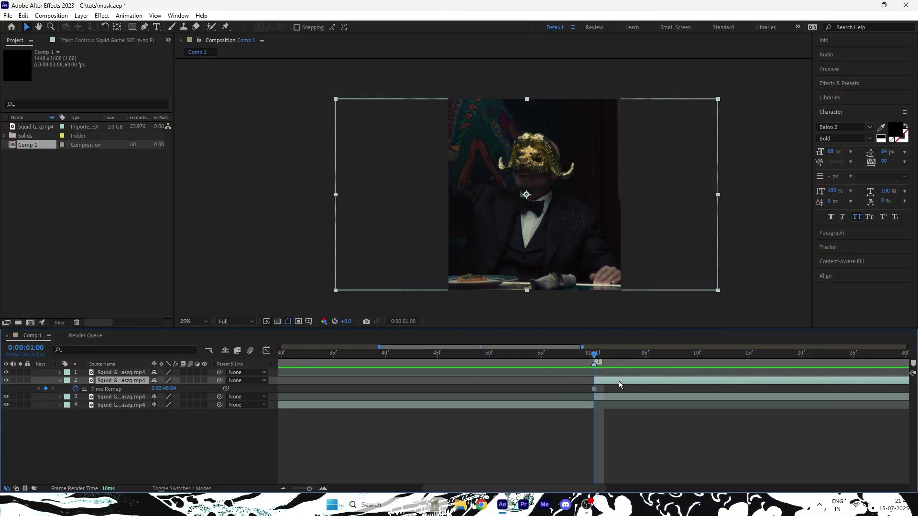
- Move the frozen layer to start at 0:00:00:53, then split it at 0:00:01:00 and delete the later part
{"action": "left_click_drag", "start_coordinate": [618, 381], "coordinate": [602, 382]}
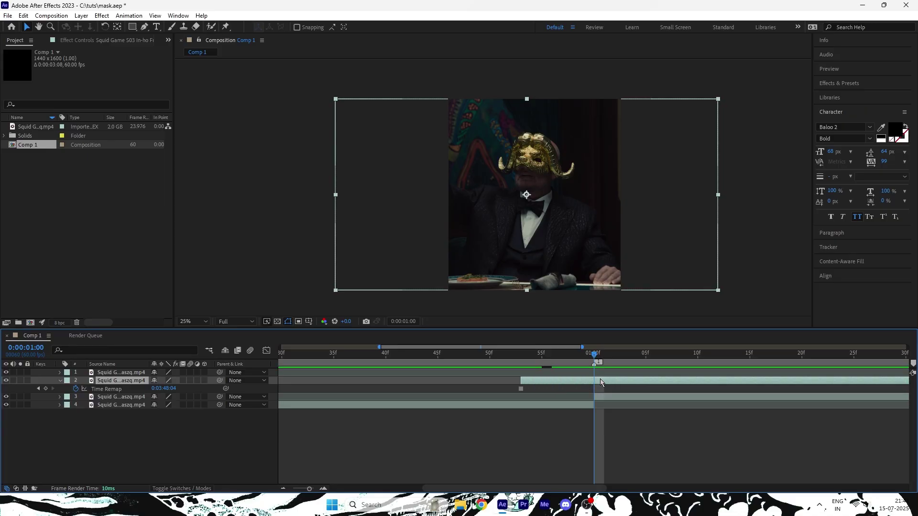
{"action": "key", "text": "ctrl+shift+d"}
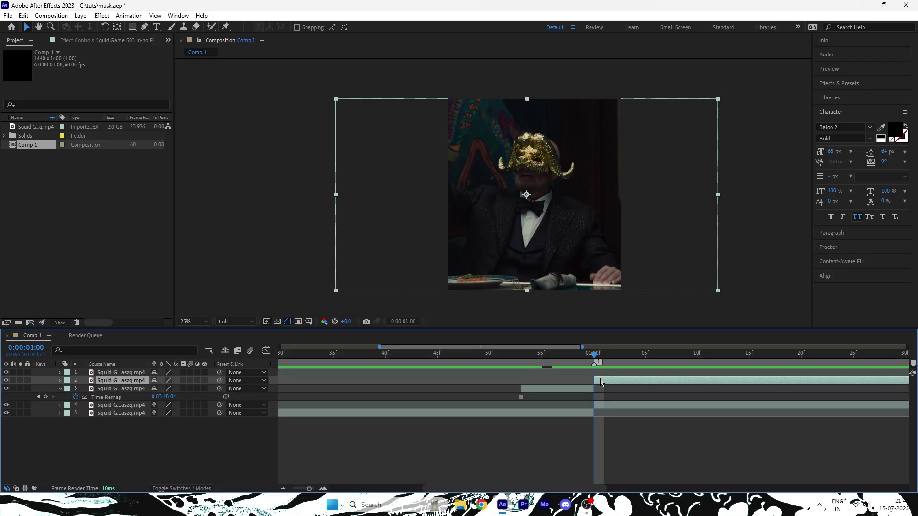
{"action": "key", "text": "Delete"}
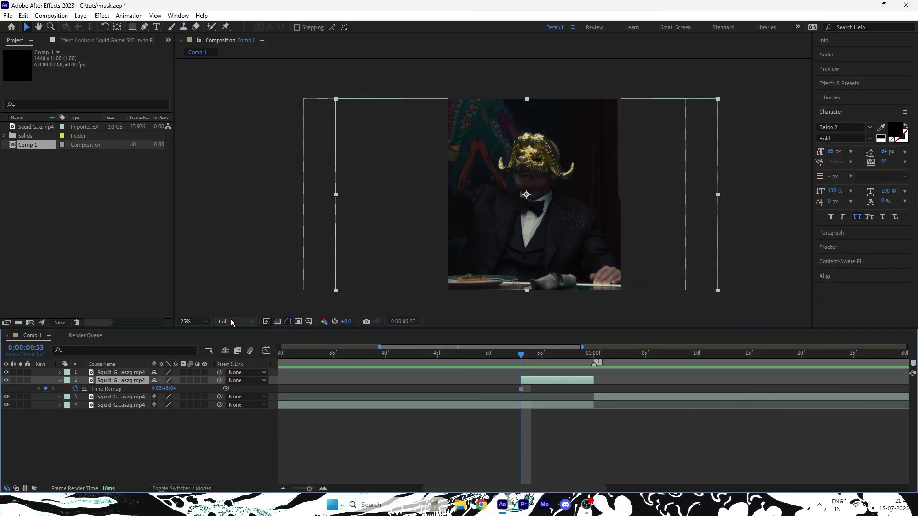
- With full preview resolution, trace a closed Pen tool mask around the golden mask and its horns on the frozen layer
{"action": "left_click", "coordinate": [232, 322]}
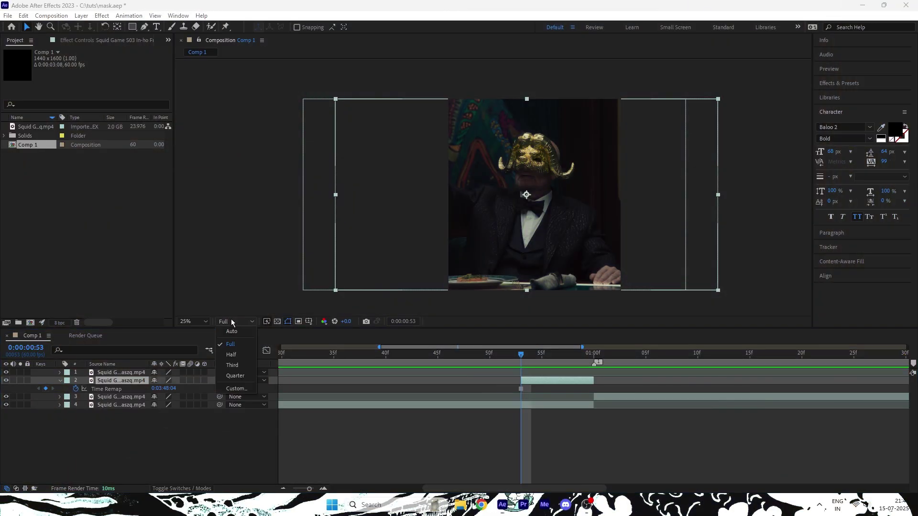
{"action": "left_click", "coordinate": [230, 345]}
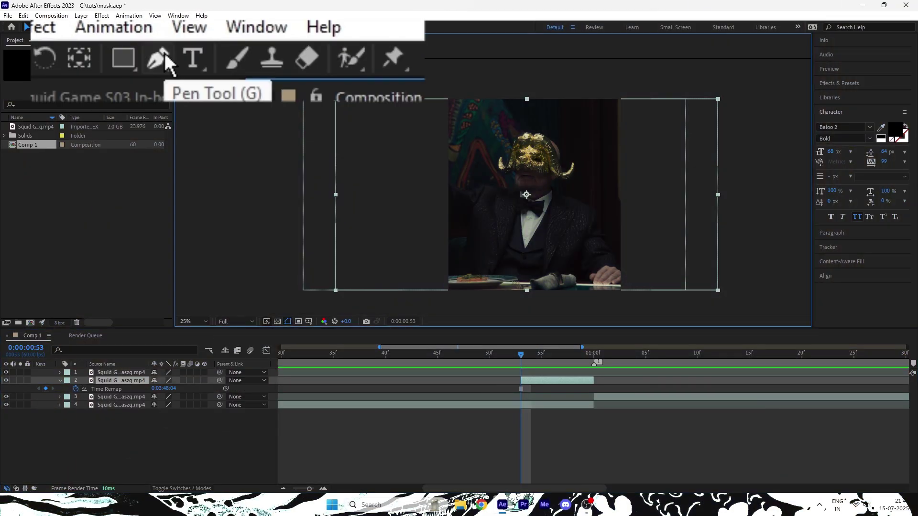
{"action": "left_click", "coordinate": [144, 27]}
{"action": "scroll", "coordinate": [515, 188], "scroll_direction": "up", "scroll_amount": 3}
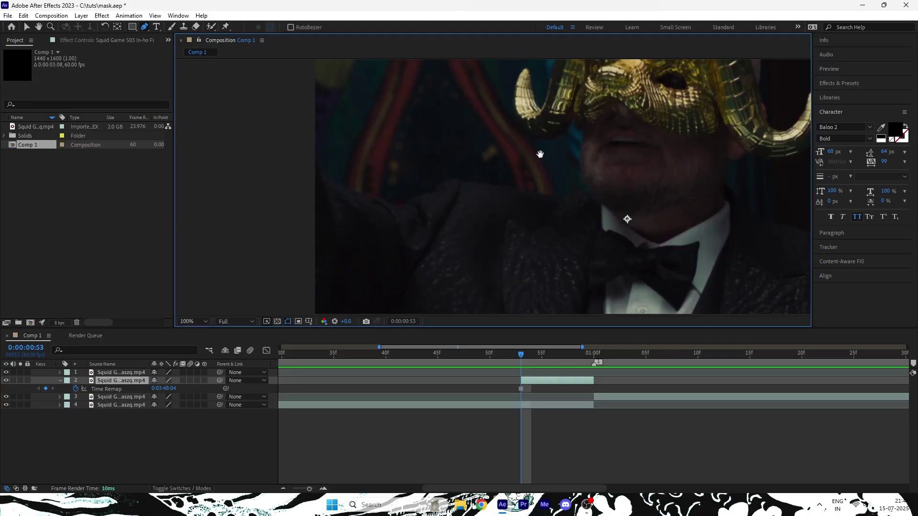
{"action": "left_click_drag", "start_coordinate": [539, 153], "coordinate": [444, 231]}
{"action": "scroll", "coordinate": [496, 195], "scroll_direction": "up", "scroll_amount": 1}
{"action": "left_click_drag", "start_coordinate": [455, 172], "coordinate": [414, 214]}
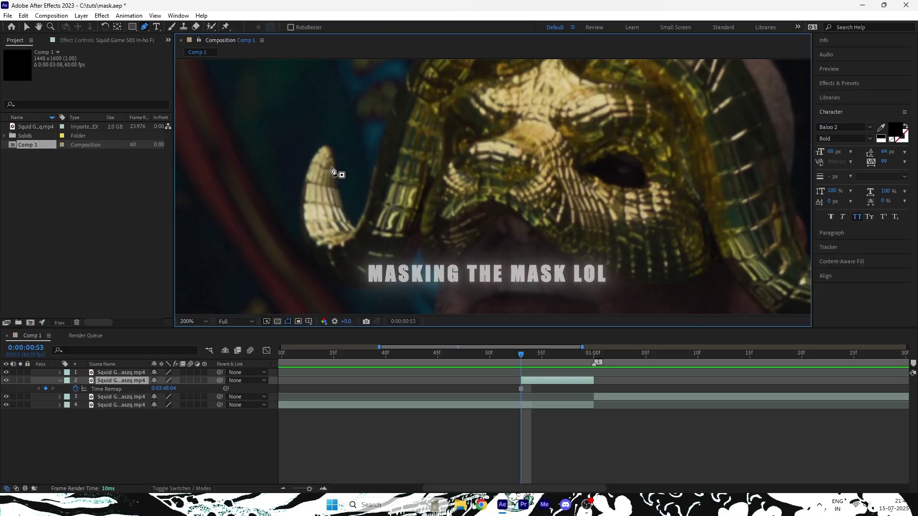
{"action": "scroll", "coordinate": [334, 171], "scroll_direction": "up", "scroll_amount": 2}
{"action": "left_click", "coordinate": [362, 147]}
{"action": "left_click", "coordinate": [352, 180]}
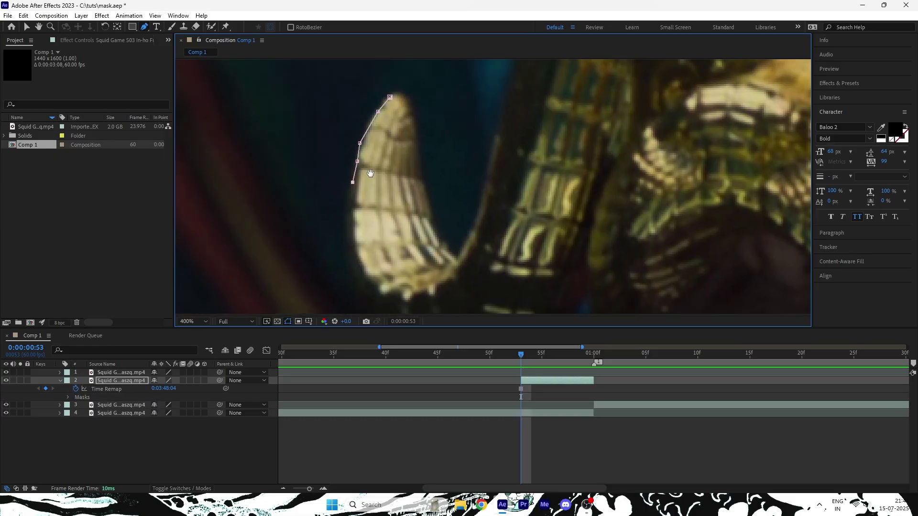
{"action": "left_click", "coordinate": [418, 199]}
{"action": "left_click", "coordinate": [469, 189]}
{"action": "left_click", "coordinate": [550, 120]}
{"action": "left_click", "coordinate": [381, 211]}
{"action": "left_click", "coordinate": [509, 144]}
{"action": "left_click", "coordinate": [506, 187]}
{"action": "left_click", "coordinate": [527, 200]}
{"action": "left_click", "coordinate": [428, 210]}
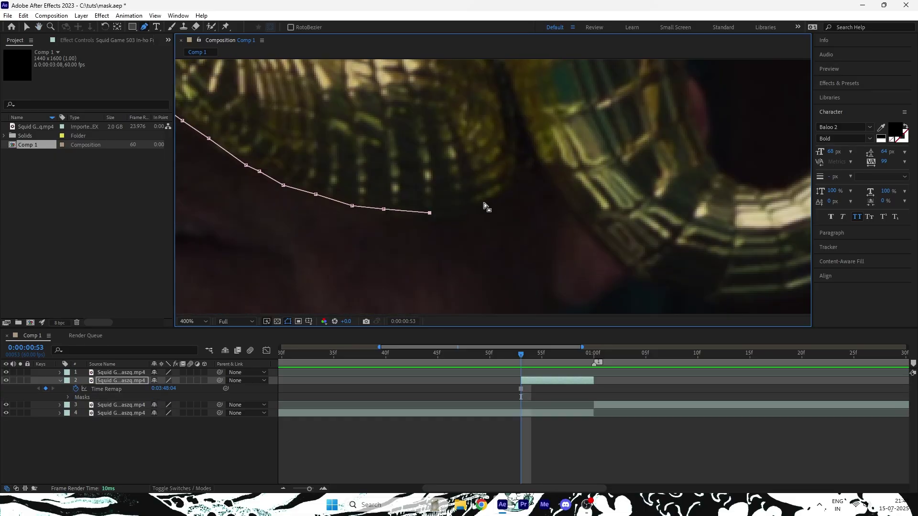
{"action": "left_click", "coordinate": [471, 202]}
{"action": "left_click", "coordinate": [533, 158]}
{"action": "left_click", "coordinate": [491, 170]}
{"action": "left_click", "coordinate": [475, 215]}
{"action": "left_click", "coordinate": [547, 225]}
{"action": "left_click", "coordinate": [580, 226]}
{"action": "left_click_drag", "start_coordinate": [448, 224], "coordinate": [452, 311]}
{"action": "left_click", "coordinate": [549, 245]}
{"action": "left_click", "coordinate": [517, 147]}
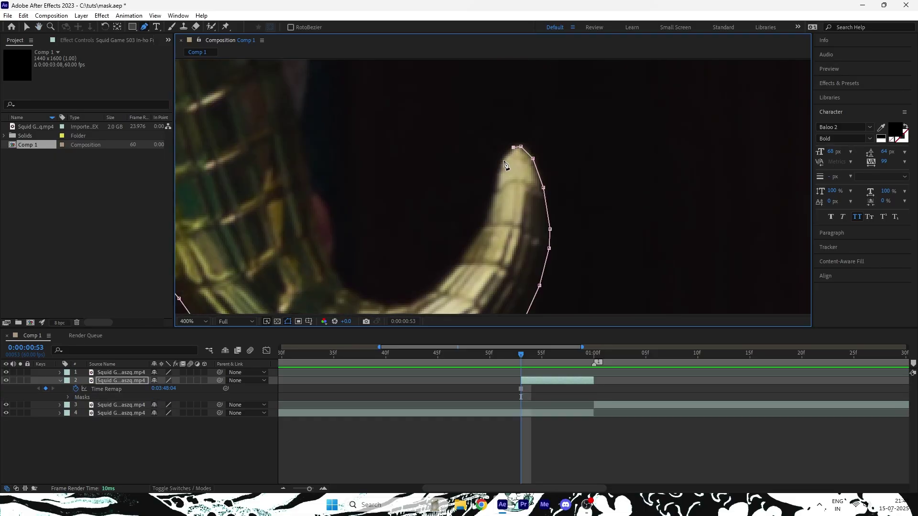
{"action": "left_click", "coordinate": [492, 205]}
{"action": "left_click", "coordinate": [421, 268]}
{"action": "left_click", "coordinate": [359, 239]}
{"action": "left_click", "coordinate": [318, 184]}
{"action": "left_click", "coordinate": [423, 258]}
{"action": "left_click", "coordinate": [389, 194]}
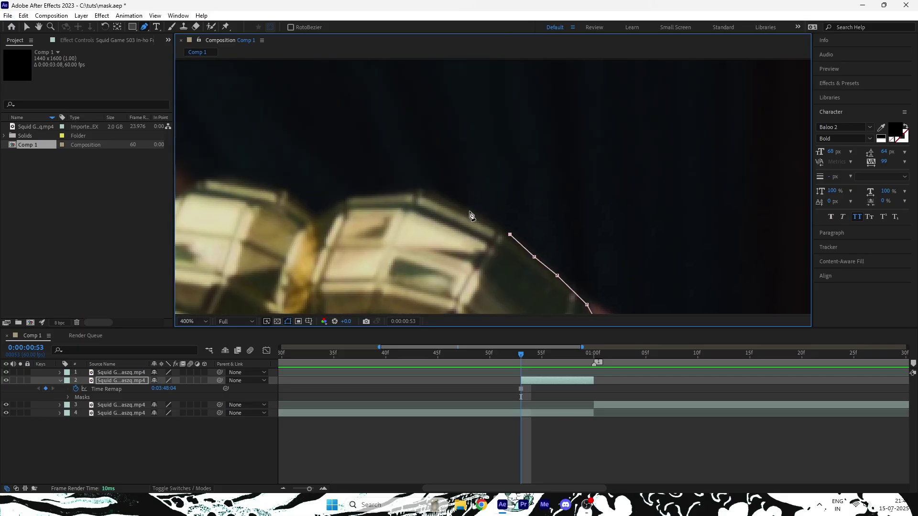
{"action": "left_click", "coordinate": [471, 207]}
{"action": "left_click", "coordinate": [415, 188]}
{"action": "left_click", "coordinate": [347, 198]}
{"action": "left_click", "coordinate": [365, 82]}
{"action": "left_click", "coordinate": [324, 240]}
{"action": "left_click", "coordinate": [373, 173]}
{"action": "left_click", "coordinate": [345, 214]}
{"action": "left_click", "coordinate": [333, 237]}
{"action": "left_click_drag", "start_coordinate": [311, 306], "coordinate": [407, 62]}
{"action": "left_click", "coordinate": [403, 87]}
{"action": "left_click", "coordinate": [394, 125]}
{"action": "left_click", "coordinate": [387, 157]}
{"action": "left_click", "coordinate": [372, 202]}
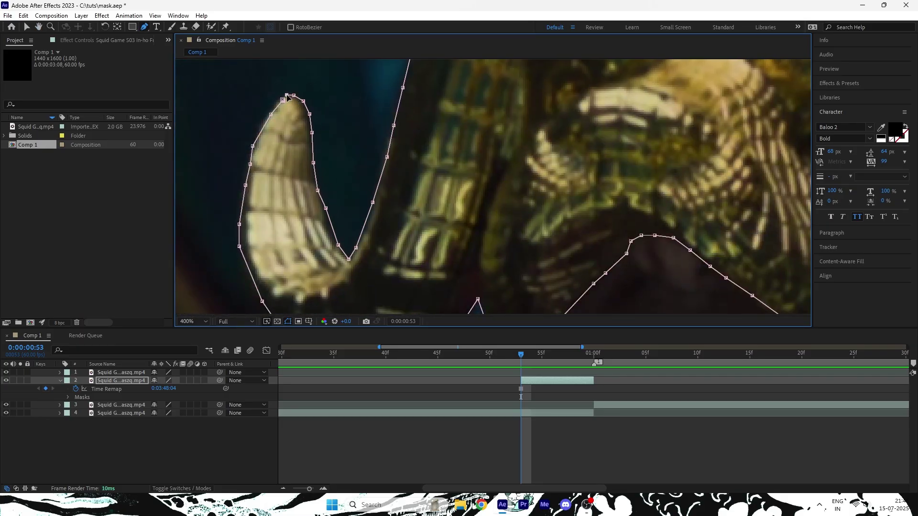
{"action": "key", "text": "comma"}
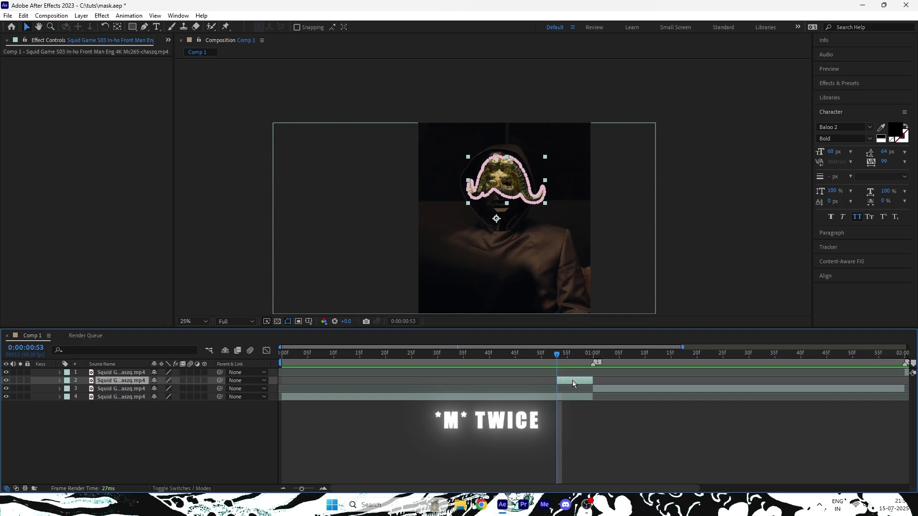
- Set the Mask Feather of the frozen layer's mask to 15 pixels and collapse its properties
{"action": "key", "text": "m"}
{"action": "key", "text": "m"}
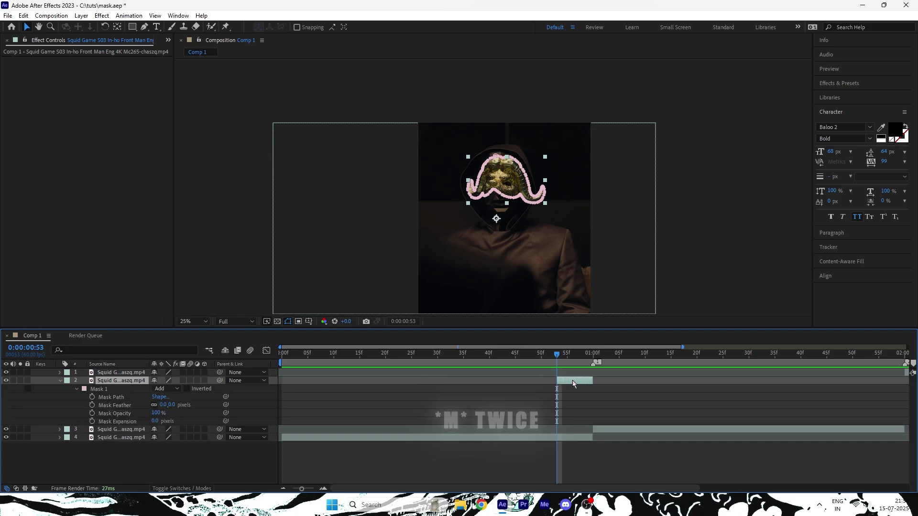
{"action": "left_click", "coordinate": [163, 405]}
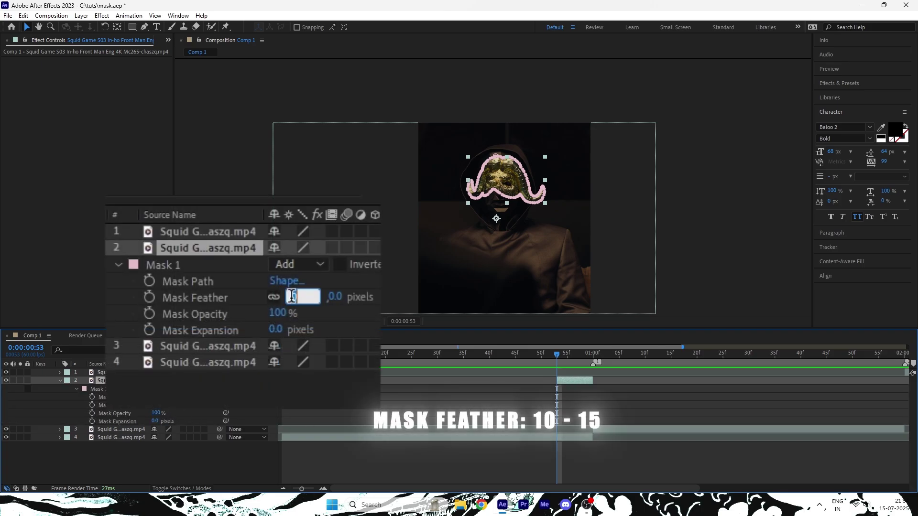
{"action": "type", "text": "15"}
{"action": "key", "text": "Return"}
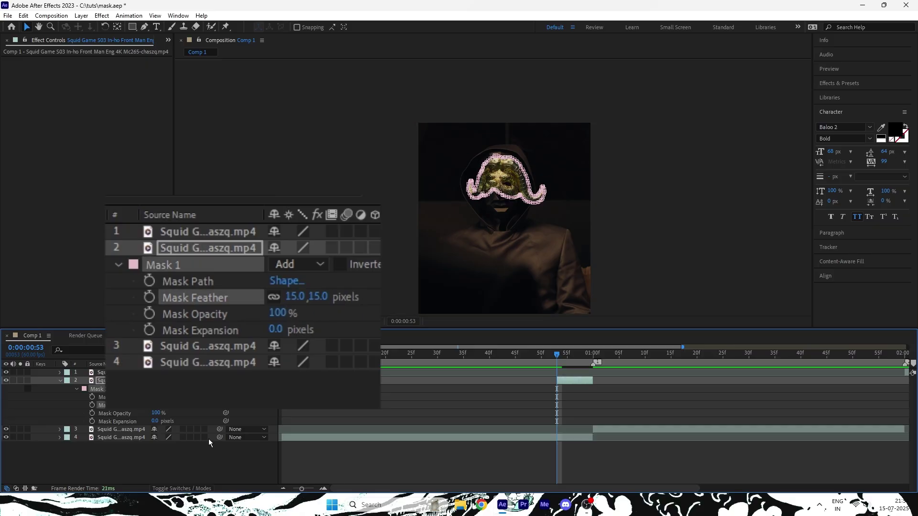
{"action": "left_click", "coordinate": [577, 469]}
{"action": "key", "text": "u"}
- Duplicate the masked frozen layer and apply the Fill effect to the upper copy
{"action": "left_click", "coordinate": [569, 381]}
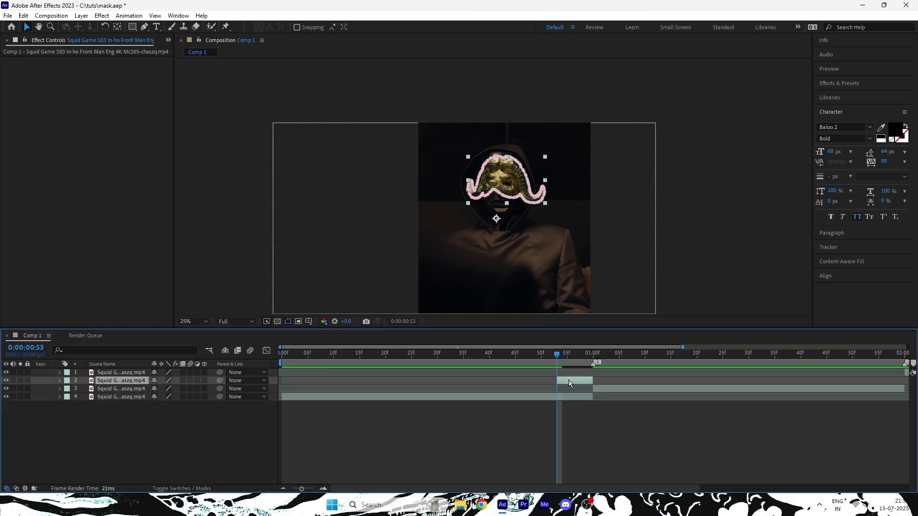
{"action": "key", "text": "ctrl+d"}
{"action": "key", "text": "ctrl+space"}
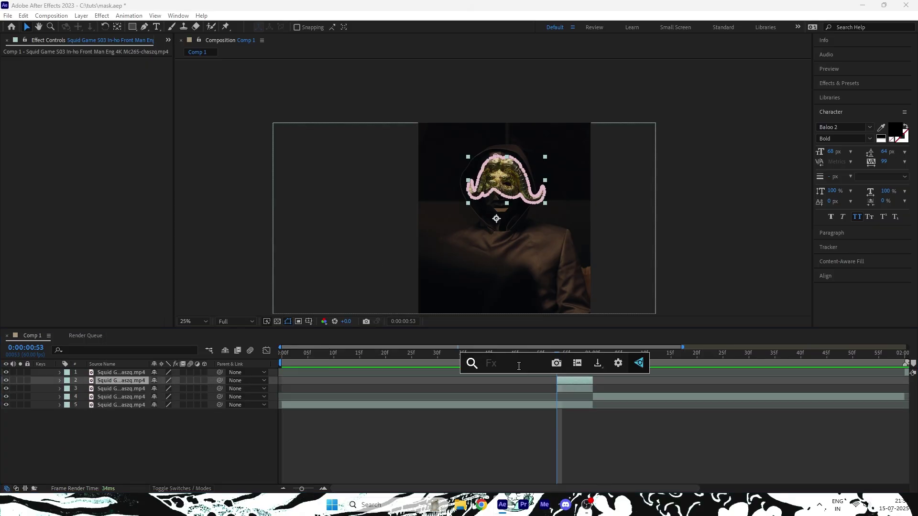
{"action": "type", "text": "fil"}
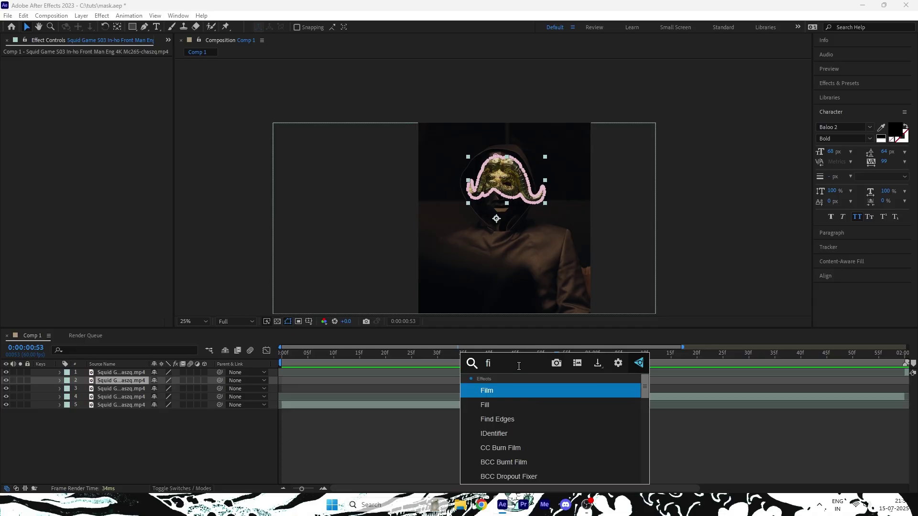
{"action": "left_click", "coordinate": [522, 406]}
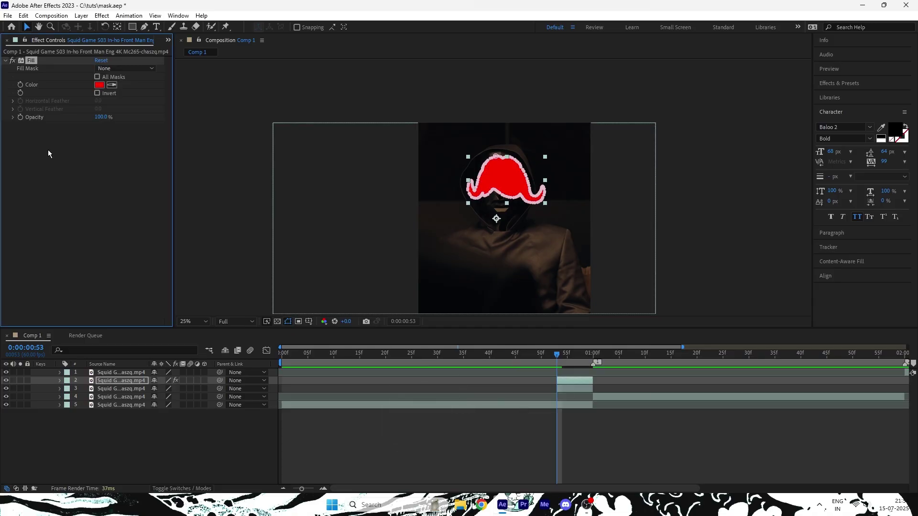
- Set the Fill effect's color to white, FFFFFF
{"action": "left_click", "coordinate": [99, 85]}
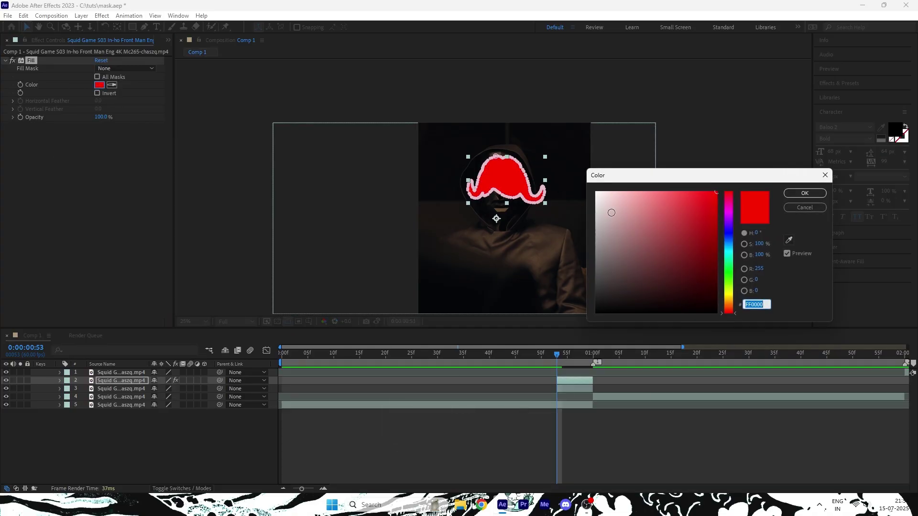
{"action": "type", "text": "FFFFFF"}
{"action": "left_click", "coordinate": [805, 194]}
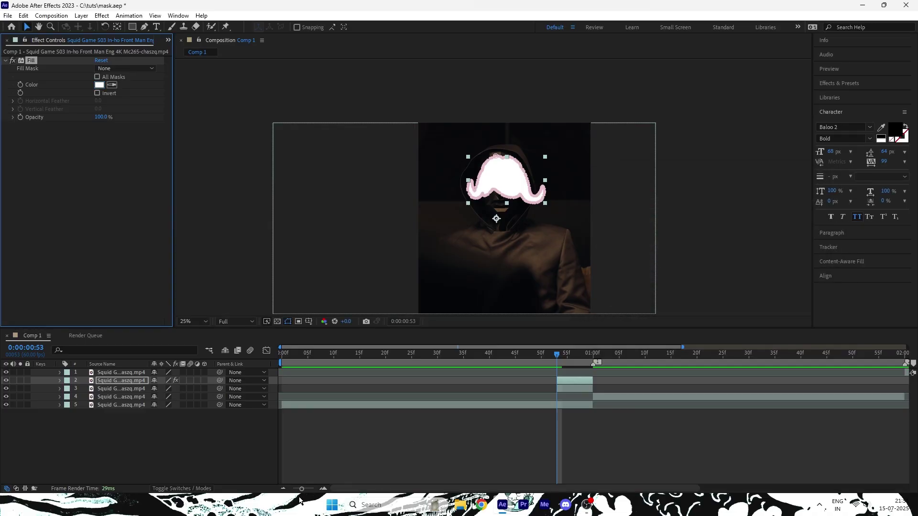
- Split the white-filled layer at 0:00:00:54 and delete the later part, leaving a one-frame flash, and return to 0:00:00:53
{"action": "left_click_drag", "start_coordinate": [303, 491], "coordinate": [313, 487]}
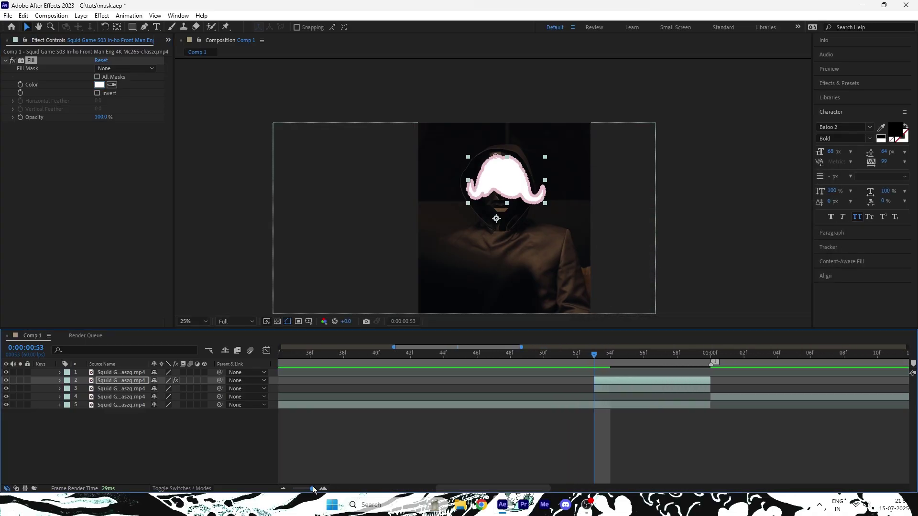
{"action": "left_click", "coordinate": [608, 357]}
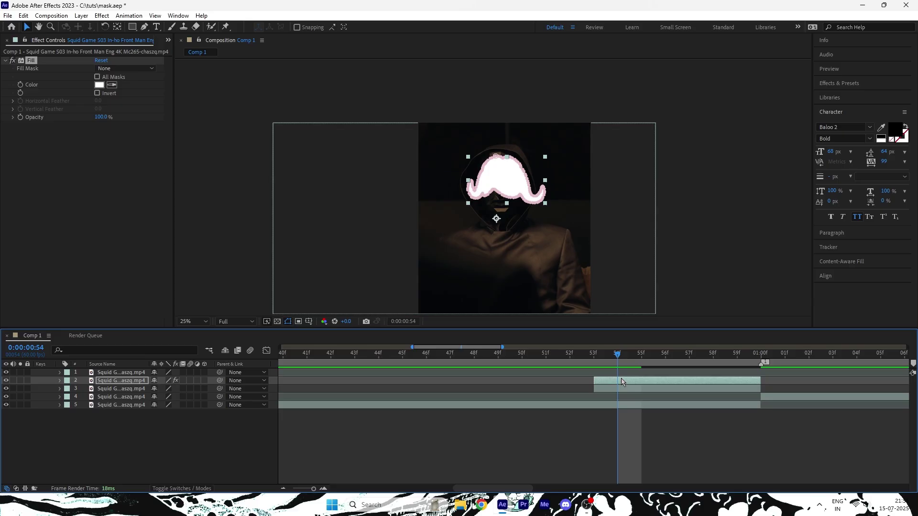
{"action": "key", "text": "ctrl+shift+d"}
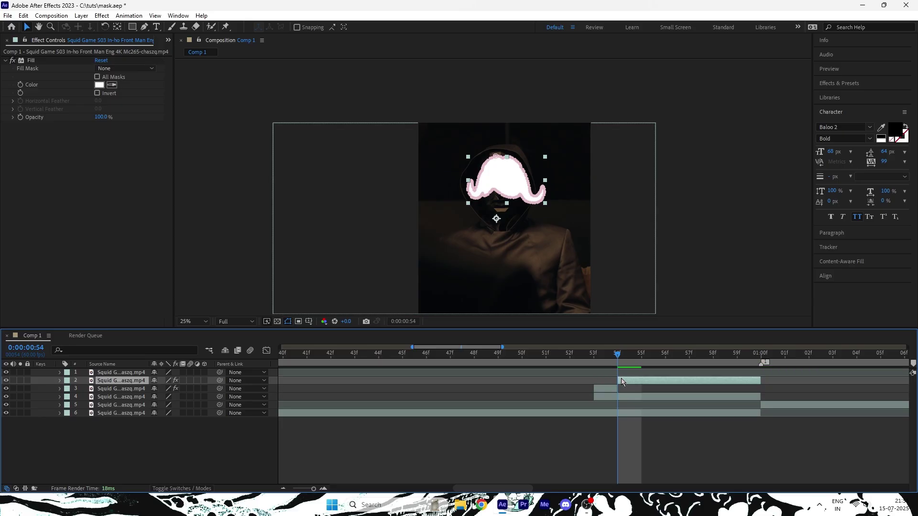
{"action": "key", "text": "Delete"}
{"action": "left_click_drag", "start_coordinate": [617, 369], "coordinate": [340, 382]}
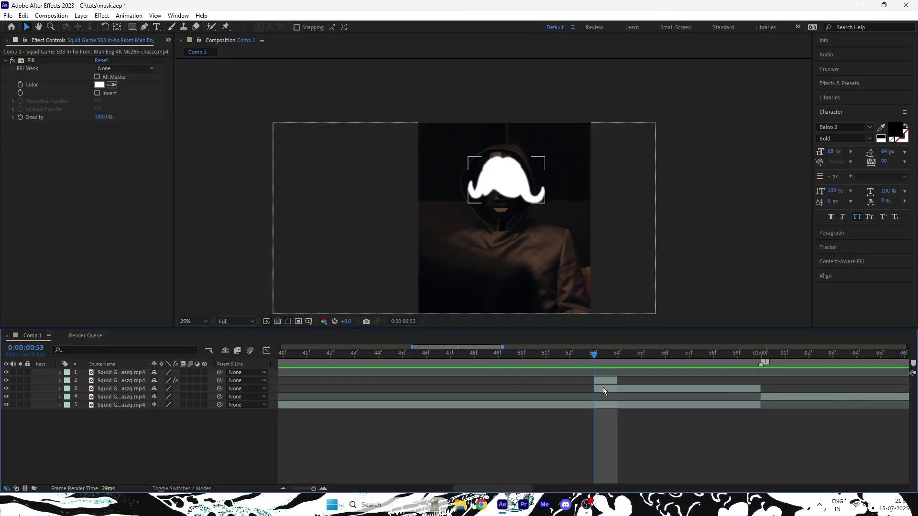
- Pre-compose the one-frame white layer together with the masked frozen layer
{"action": "left_click", "coordinate": [604, 387]}
{"action": "left_click", "coordinate": [604, 381], "text": "shift"}
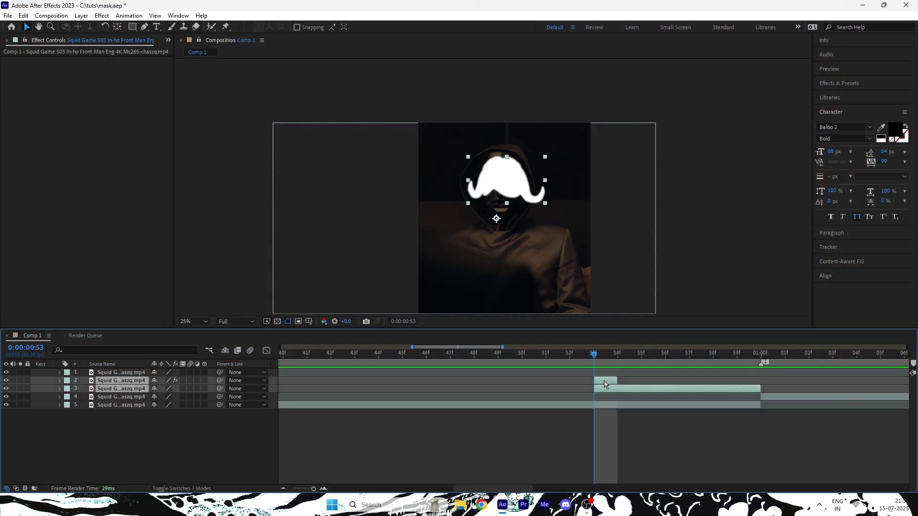
{"action": "right_click", "coordinate": [604, 384]}
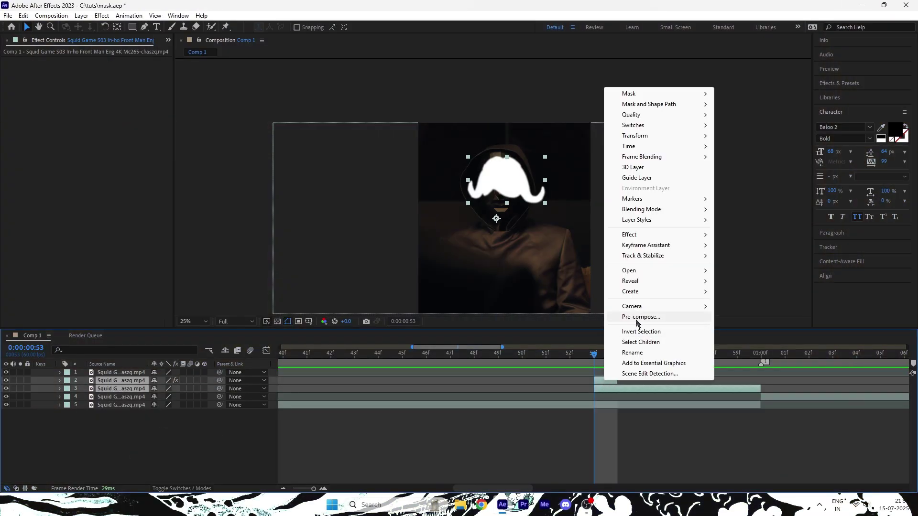
{"action": "left_click", "coordinate": [637, 318]}
{"action": "left_click", "coordinate": [480, 322]}
- Pre-compose the clip that starts at 0:00:01:00
{"action": "left_click", "coordinate": [772, 394]}
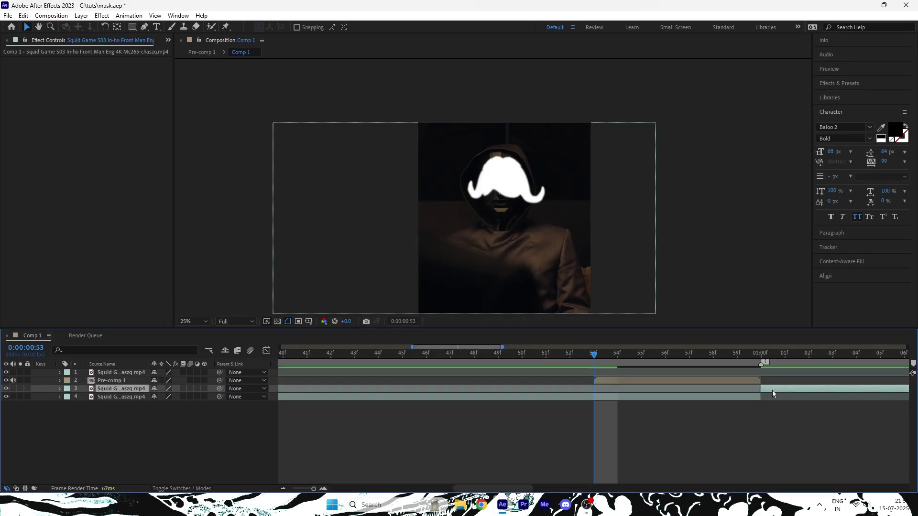
{"action": "right_click", "coordinate": [773, 393]}
{"action": "left_click", "coordinate": [636, 328]}
{"action": "left_click", "coordinate": [480, 321]}
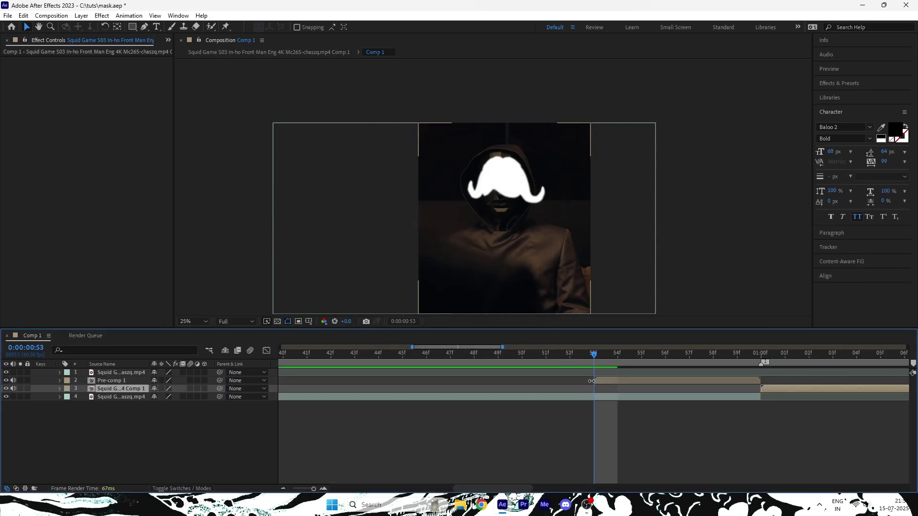
- Add an adjustment layer directly above the masked pre-comp and trim it to run from 0:00:00:51 to 0:00:00:55
{"action": "key", "text": "ctrl+alt+y"}
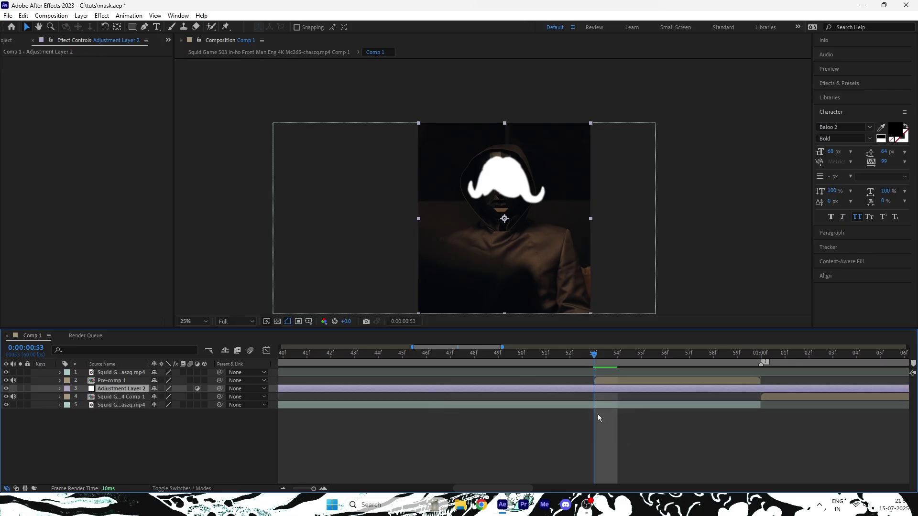
{"action": "left_click_drag", "start_coordinate": [140, 390], "coordinate": [140, 380]}
{"action": "key", "text": "Page_Up"}
{"action": "key", "text": "alt+["}
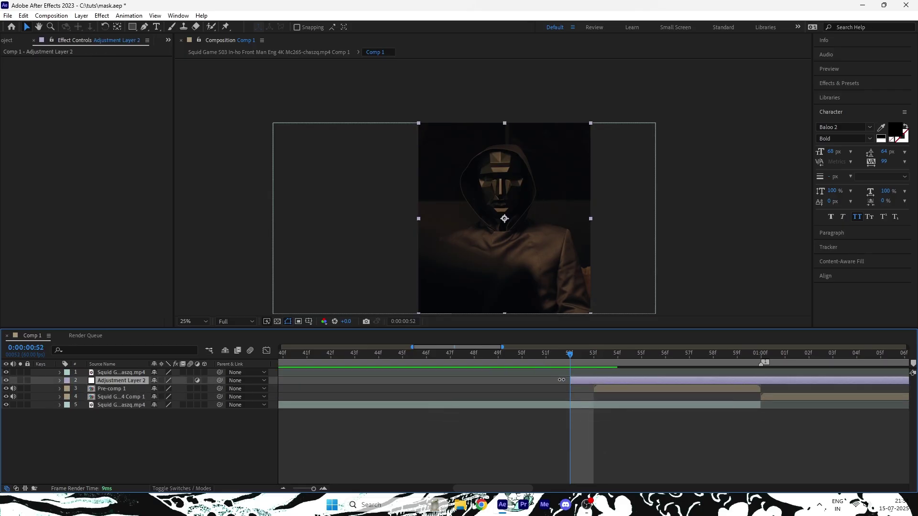
{"action": "left_click_drag", "start_coordinate": [573, 362], "coordinate": [630, 368]}
{"action": "key", "text": "ctrl+shift+d"}
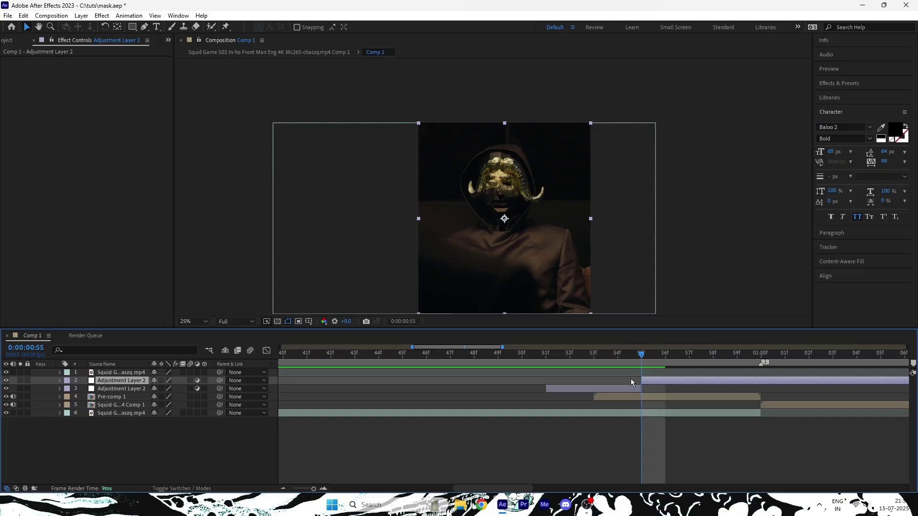
{"action": "key", "text": "Delete"}
- Apply the S_Shake effect to the trimmed adjustment layer, with the playhead at the layer's start
{"action": "left_click", "coordinate": [612, 381]}
{"action": "key", "text": "i"}
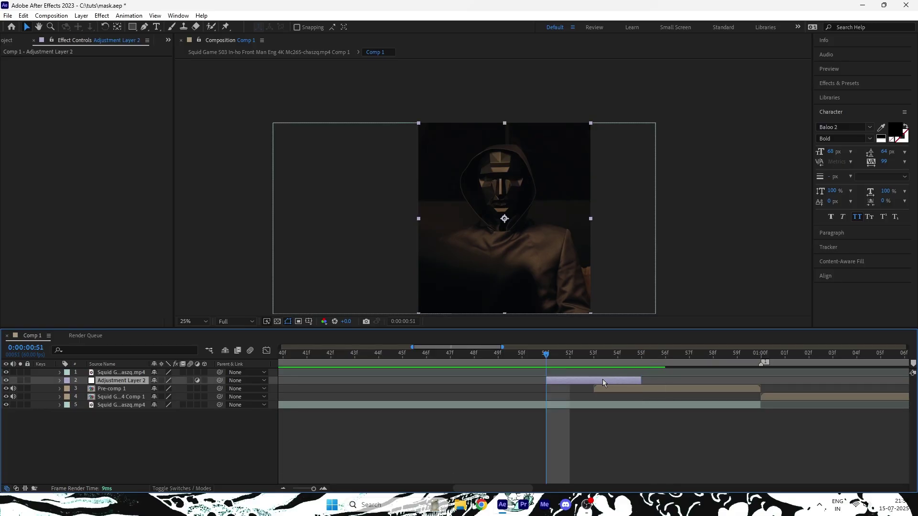
{"action": "key", "text": "ctrl+space"}
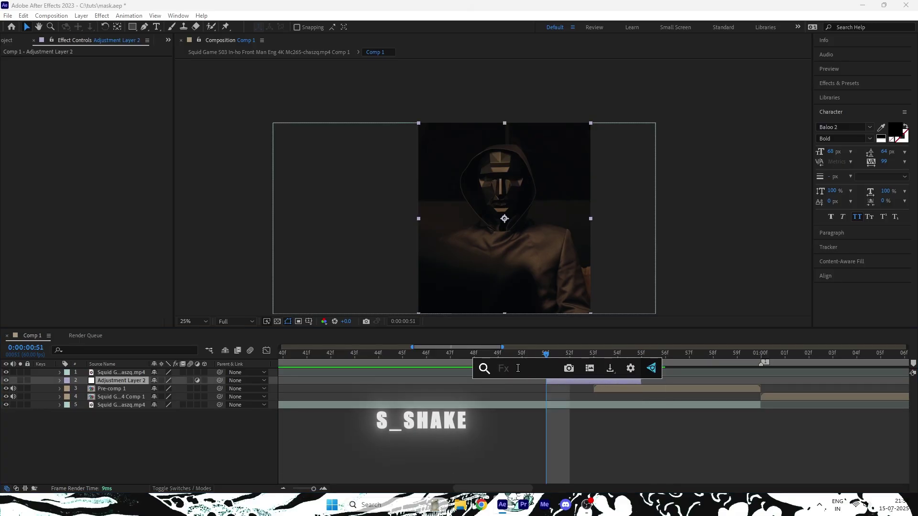
{"action": "type", "text": "s_shake"}
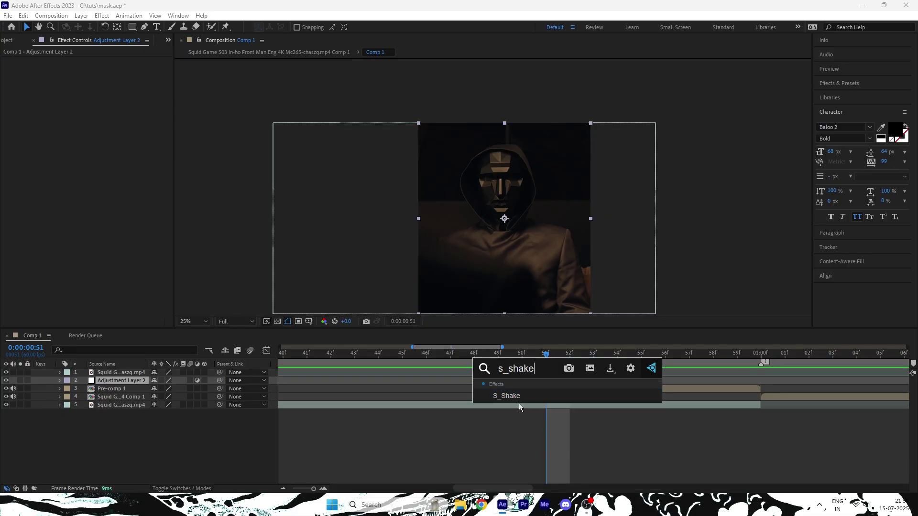
{"action": "left_click", "coordinate": [515, 398]}
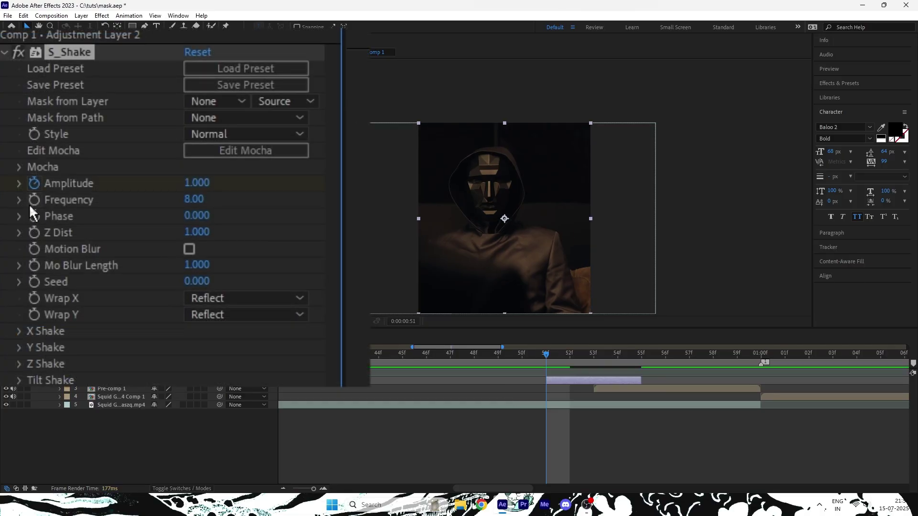
- Keyframe S_Shake's Amplitude and Frequency at 0 at the layer's start, 0:00:00:51
{"action": "left_click", "coordinate": [197, 184]}
{"action": "type", "text": "0"}
{"action": "key", "text": "Return"}
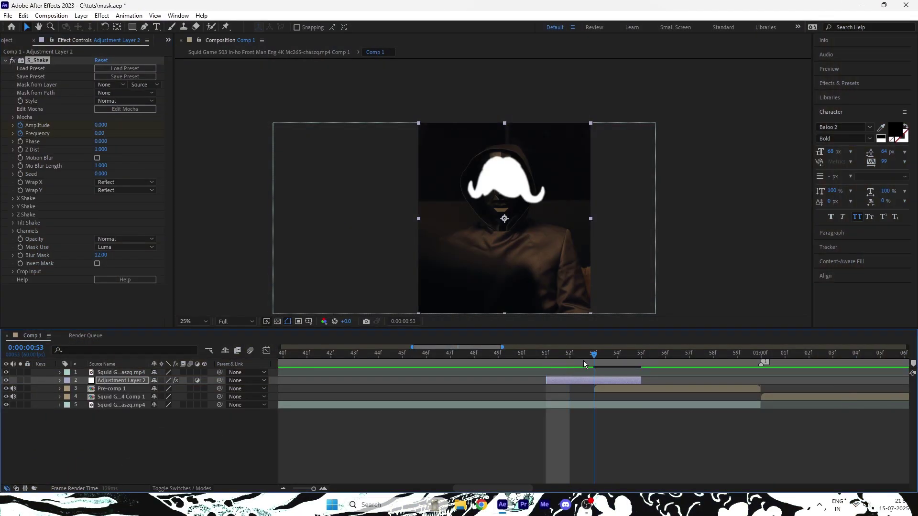
- At 0:00:00:53, keyframe S_Shake's Amplitude to 0.3 and its Frequency to 5
{"action": "left_click", "coordinate": [103, 126]}
{"action": "type", "text": ".5"}
{"action": "key", "text": "Return"}
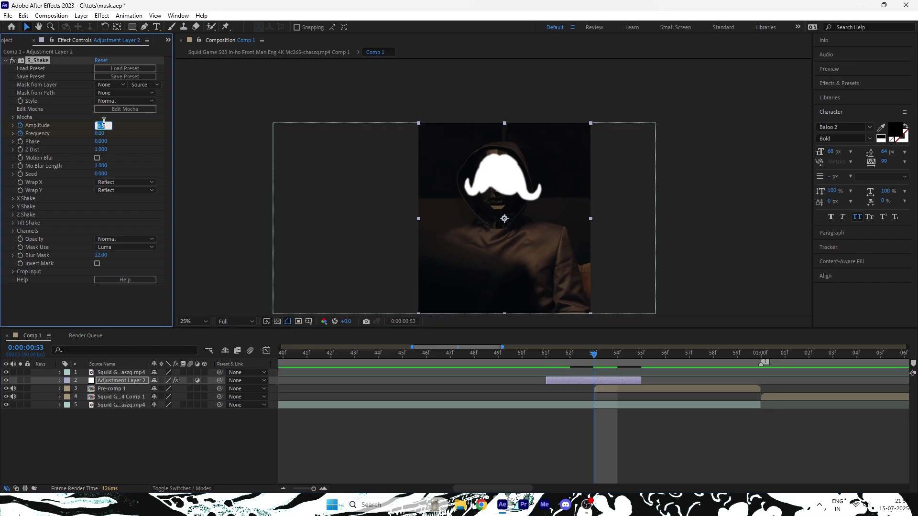
{"action": "type", "text": ".3"}
{"action": "key", "text": "Return"}
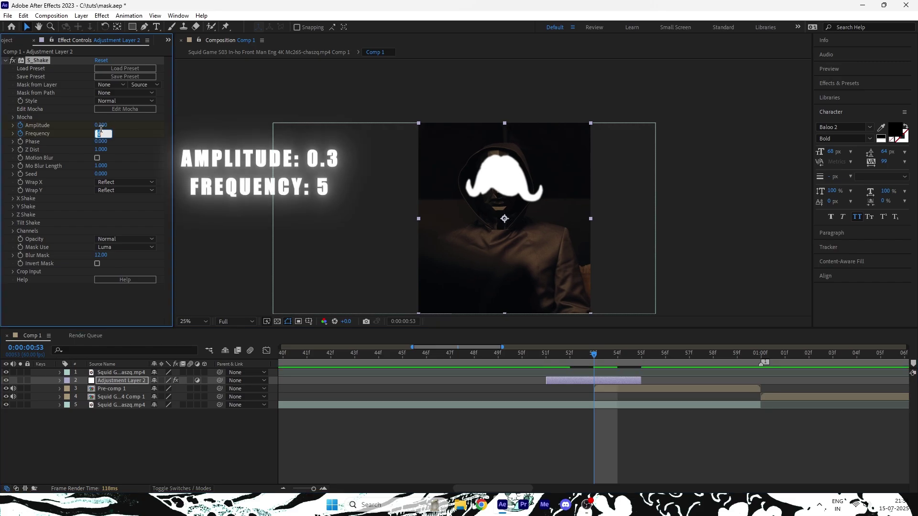
{"action": "key", "text": "Return"}
- At the adjustment layer's end, 0:00:00:55, keyframe S_Shake's Amplitude and Frequency back to 0
{"action": "left_click_drag", "start_coordinate": [604, 359], "coordinate": [641, 373]}
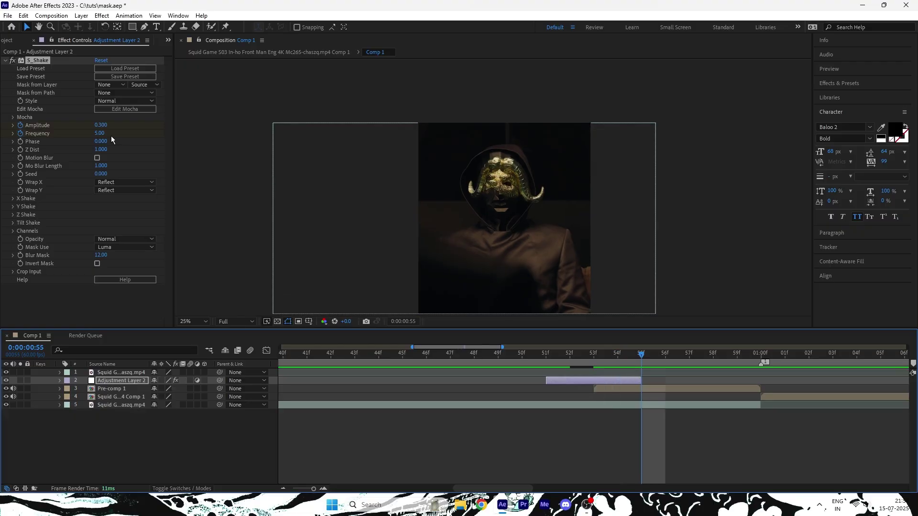
{"action": "left_click", "coordinate": [99, 126]}
{"action": "type", "text": "0"}
{"action": "key", "text": "Return"}
{"action": "left_click", "coordinate": [101, 134]}
{"action": "type", "text": "0"}
{"action": "key", "text": "Return"}
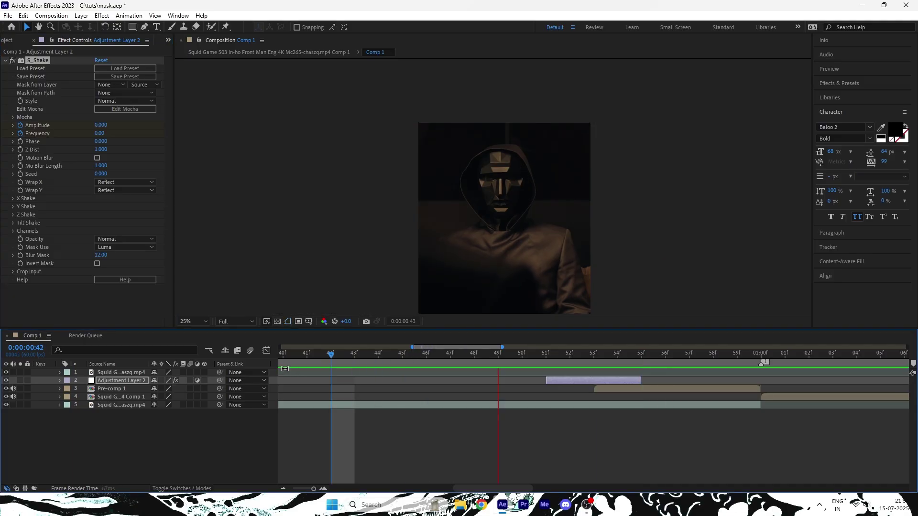
- Lower the preview resolution to Quarter and play back the shake around the white flash
{"action": "key", "text": "space"}
{"action": "left_click", "coordinate": [240, 323]}
{"action": "left_click", "coordinate": [232, 372]}
{"action": "key", "text": "space"}
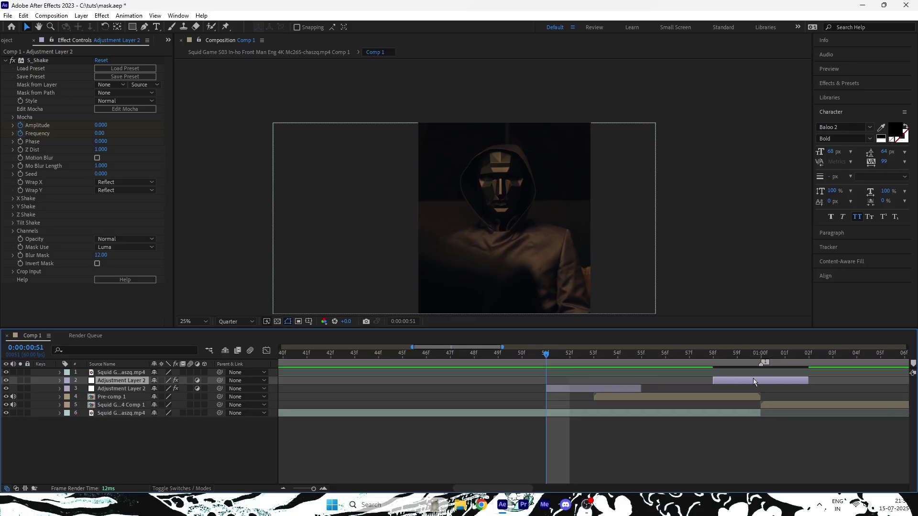
- Go to the clip change at 0:00:01:00 and show the keyframes of the duplicated shake adjustment layer
{"action": "left_click", "coordinate": [755, 356]}
{"action": "key", "text": "u"}
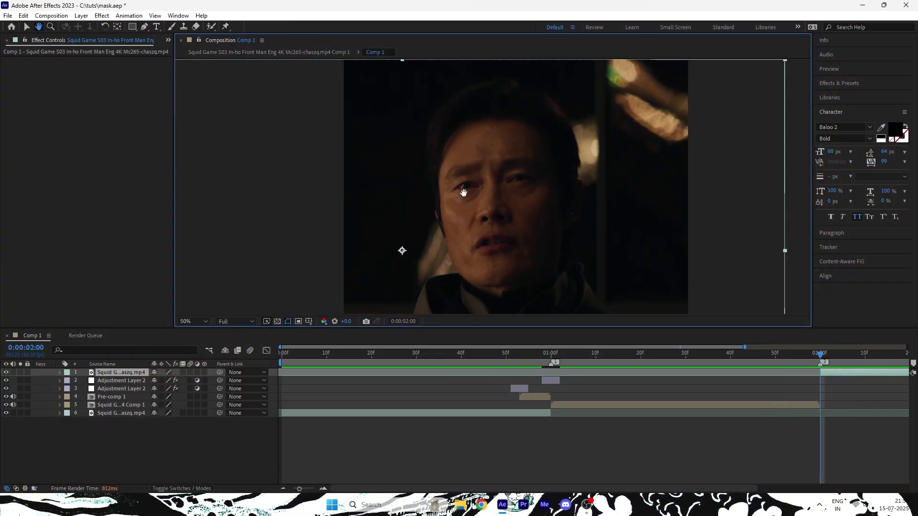
- Start a Pen tool mask on the clip beginning at 0:00:02:00, tracing the man's head from the hair down to the left ear
{"action": "left_click", "coordinate": [358, 221]}
{"action": "left_click", "coordinate": [372, 219]}
{"action": "left_click", "coordinate": [380, 242]}
{"action": "left_click", "coordinate": [383, 254]}
{"action": "left_click_drag", "start_coordinate": [406, 311], "coordinate": [511, 139]}
{"action": "scroll", "coordinate": [403, 244], "scroll_direction": "up", "scroll_amount": 1}
{"action": "left_click_drag", "start_coordinate": [469, 170], "coordinate": [470, 184]}
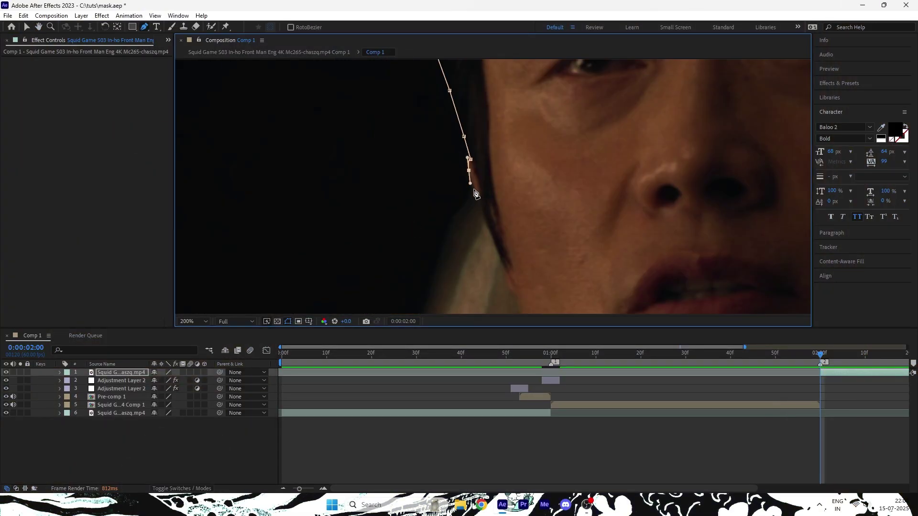
- Continue the mask path from the left ear along the jawline and under the man's chin
{"action": "left_click", "coordinate": [498, 251]}
{"action": "left_click_drag", "start_coordinate": [507, 268], "coordinate": [482, 177]}
{"action": "left_click", "coordinate": [519, 287]}
{"action": "left_click_drag", "start_coordinate": [537, 275], "coordinate": [367, 72]}
{"action": "left_click", "coordinate": [497, 229]}
{"action": "left_click_drag", "start_coordinate": [501, 231], "coordinate": [325, 234]}
{"action": "left_click", "coordinate": [435, 219]}
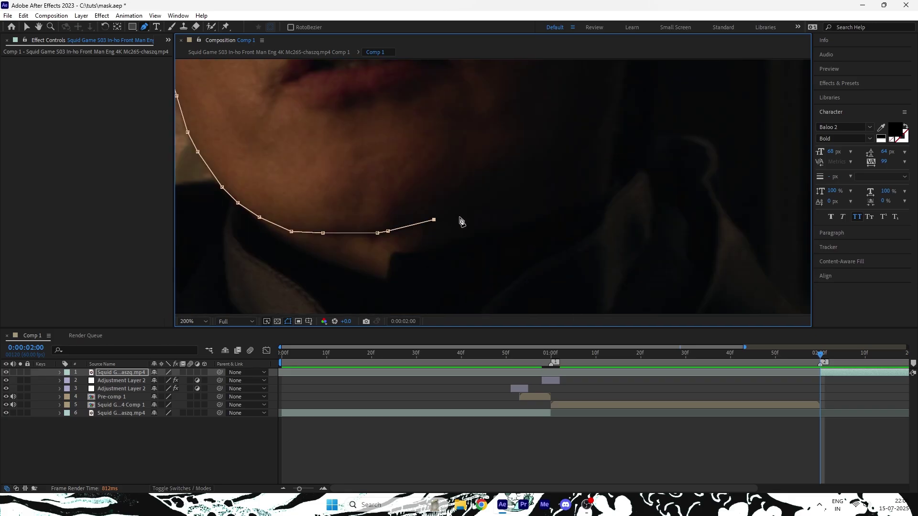
- Continue the mask path from the chin up the right side of the man's face to the top of the ear
{"action": "left_click", "coordinate": [446, 148]}
{"action": "left_click_drag", "start_coordinate": [443, 172], "coordinate": [385, 335]}
{"action": "left_click", "coordinate": [420, 188]}
{"action": "left_click", "coordinate": [435, 189]}
{"action": "left_click_drag", "start_coordinate": [436, 190], "coordinate": [395, 248]}
{"action": "left_click", "coordinate": [450, 172]}
{"action": "left_click_drag", "start_coordinate": [452, 175], "coordinate": [441, 291]}
{"action": "left_click", "coordinate": [455, 181]}
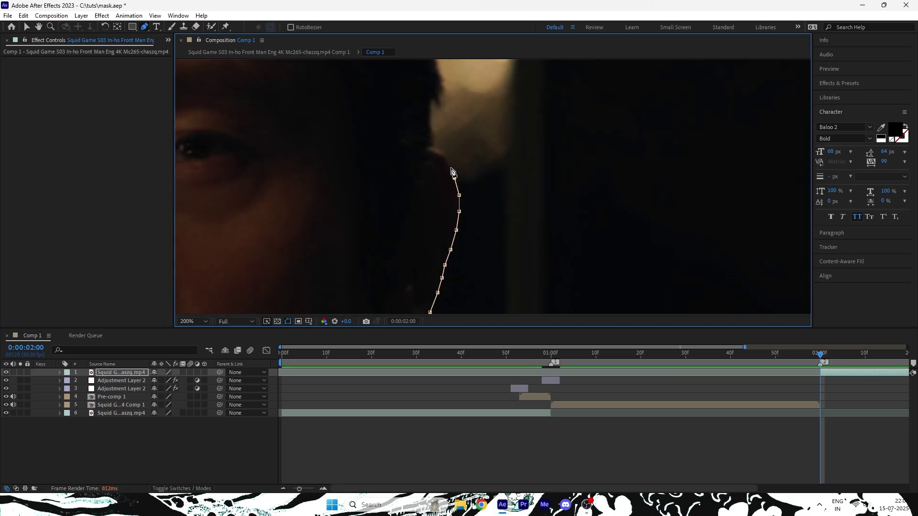
- Trace the mask path from the right ear over the man's hair and close it at the starting point
{"action": "left_click", "coordinate": [432, 153]}
{"action": "left_click_drag", "start_coordinate": [422, 167], "coordinate": [415, 287]}
{"action": "left_click", "coordinate": [426, 234]}
{"action": "left_click", "coordinate": [388, 130]}
{"action": "left_click_drag", "start_coordinate": [388, 131], "coordinate": [442, 254]}
{"action": "left_click", "coordinate": [359, 160]}
{"action": "left_click_drag", "start_coordinate": [358, 160], "coordinate": [445, 244]}
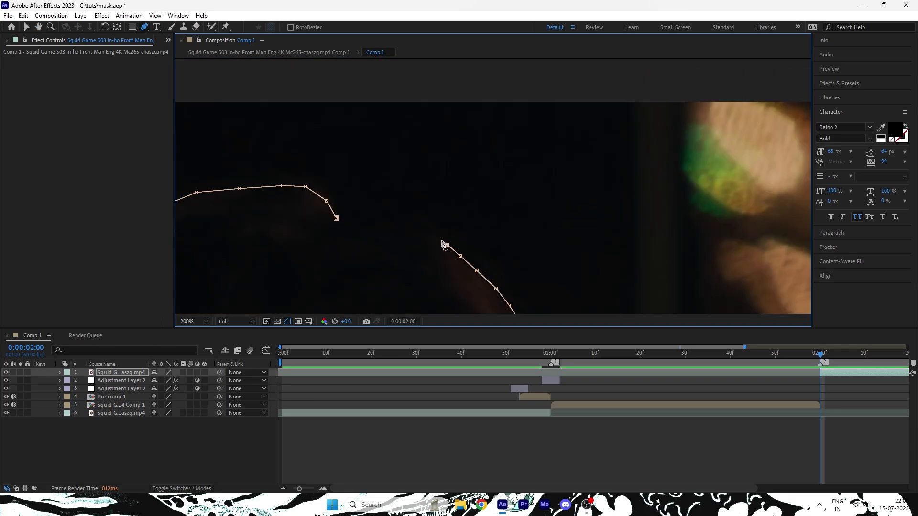
{"action": "left_click", "coordinate": [336, 218]}
{"action": "scroll", "coordinate": [484, 216], "scroll_direction": "down", "scroll_amount": 2}
{"action": "scroll", "coordinate": [482, 215], "scroll_direction": "down", "scroll_amount": 1}
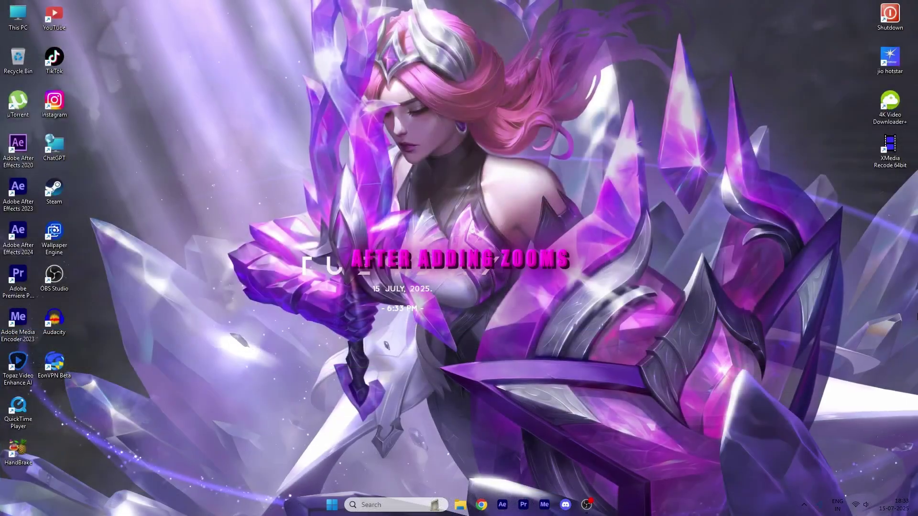